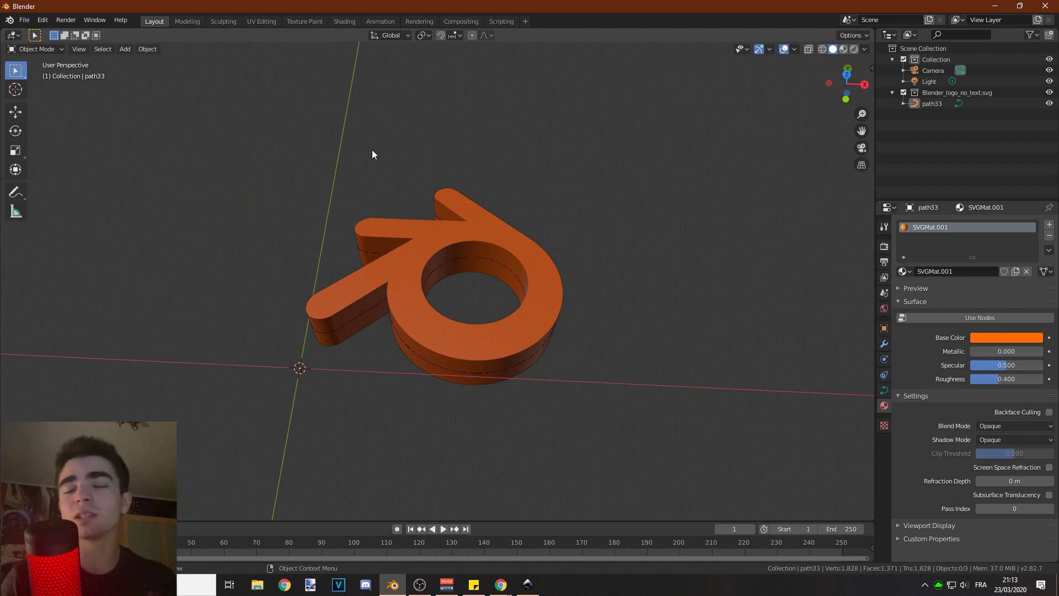
left_click(408, 231)
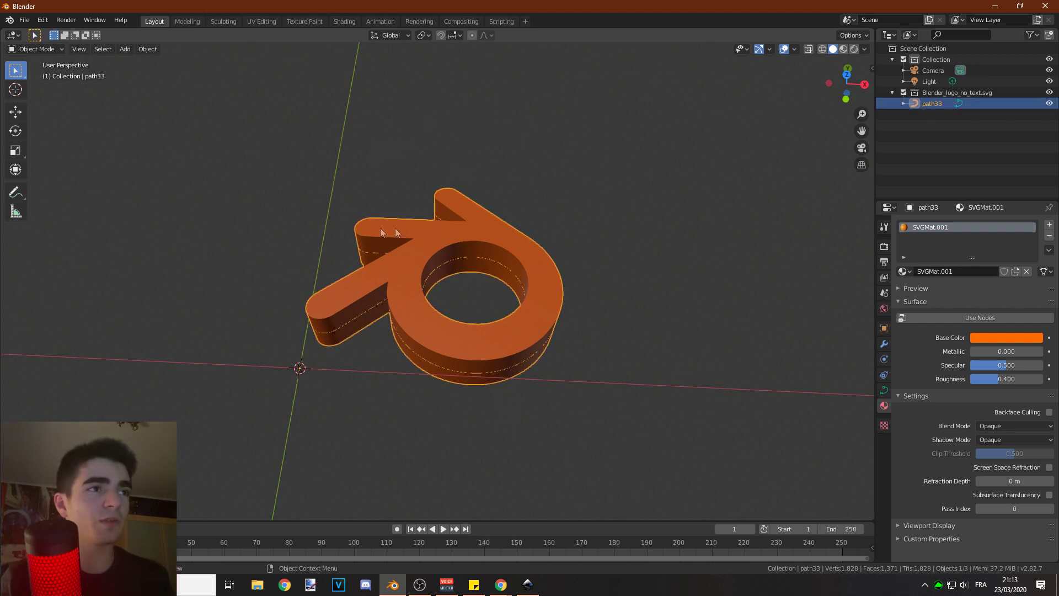
left_click_drag(407, 232, 382, 216)
left_click(459, 282)
left_click_drag(460, 287, 574, 306)
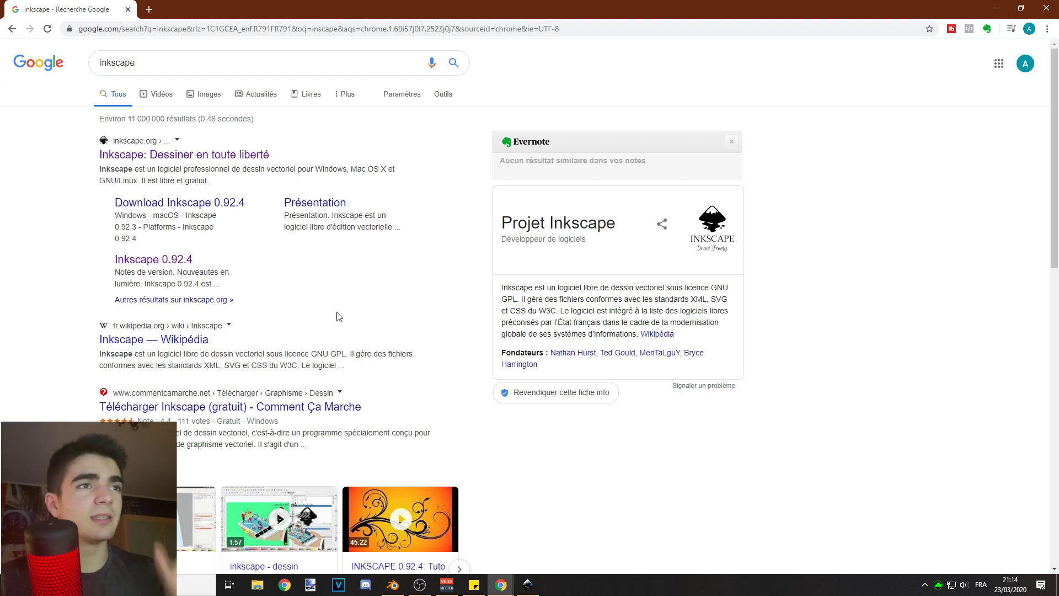
- Open the official Inkscape website from the search results and go to the current version's download page
left_click(174, 159)
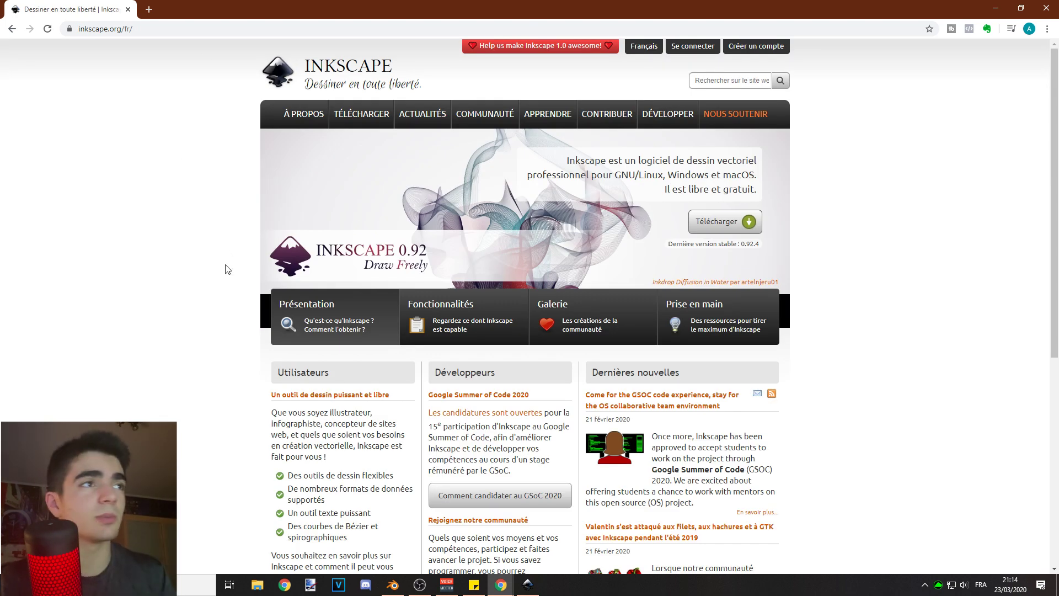
mouse_move(350, 120)
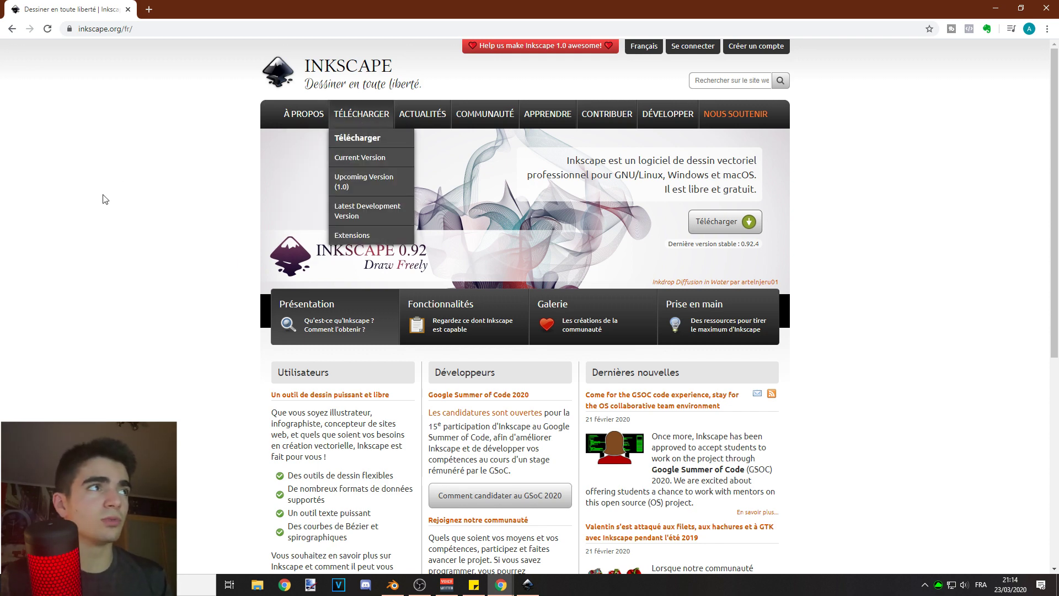
left_click(360, 157)
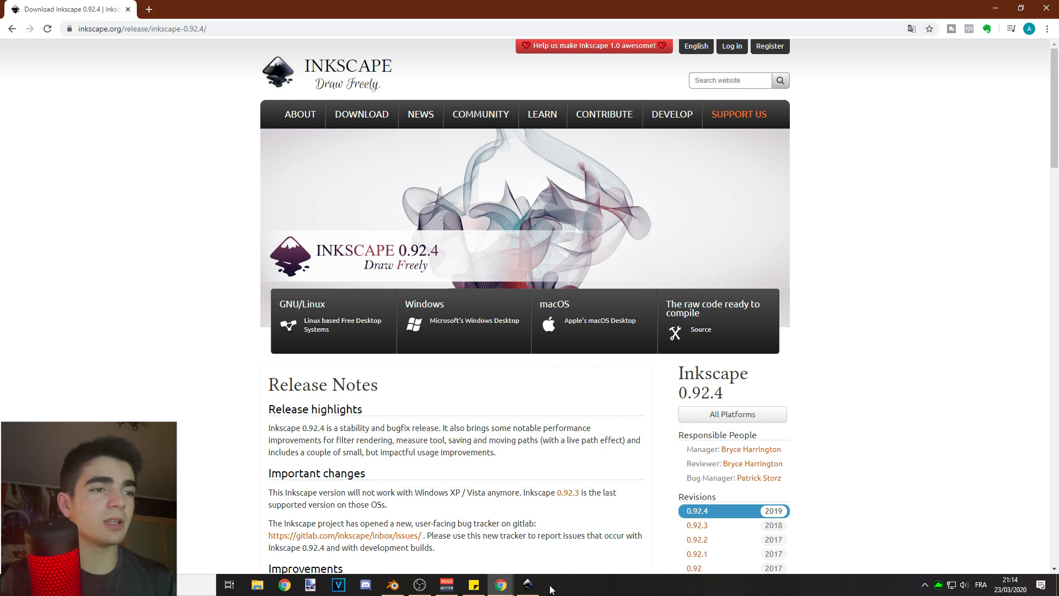
- Switch to Inkscape, open Blender_logo_no_text.svg.png from the desktop as an embedded image, and maximize its document window
left_click(528, 585)
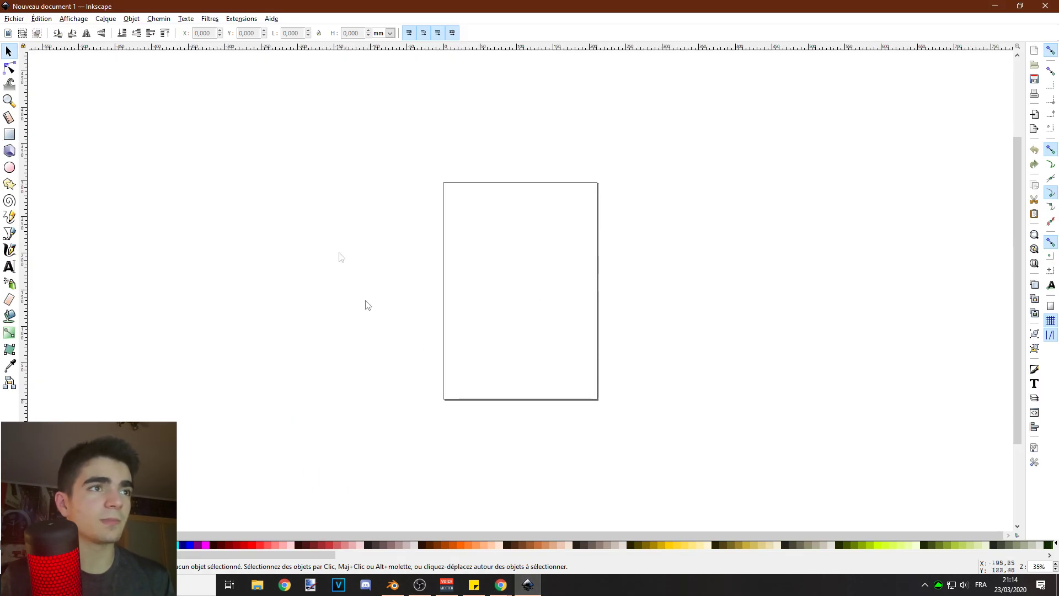
left_click(13, 19)
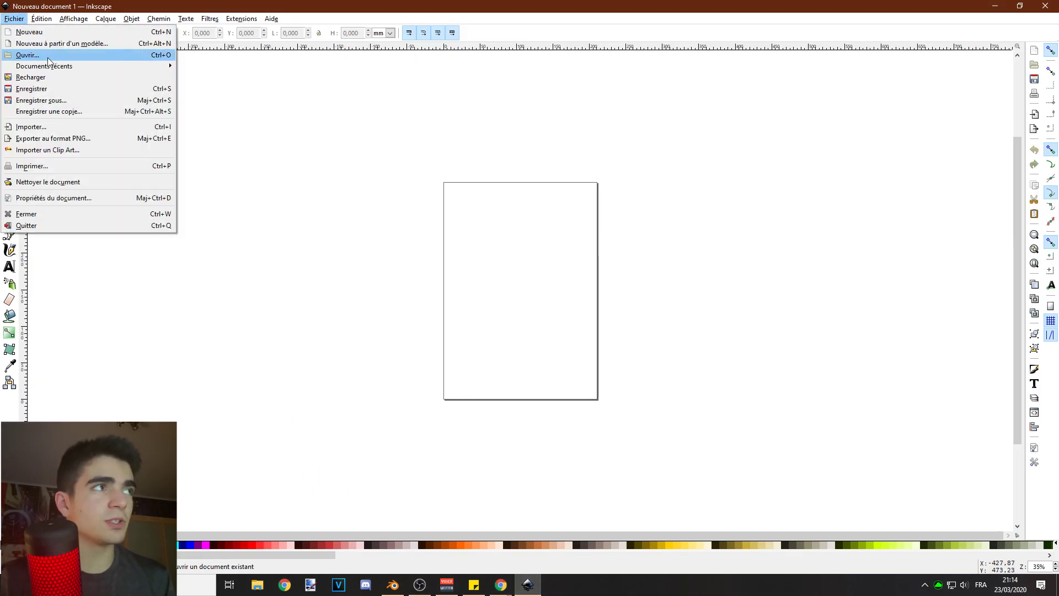
left_click(27, 55)
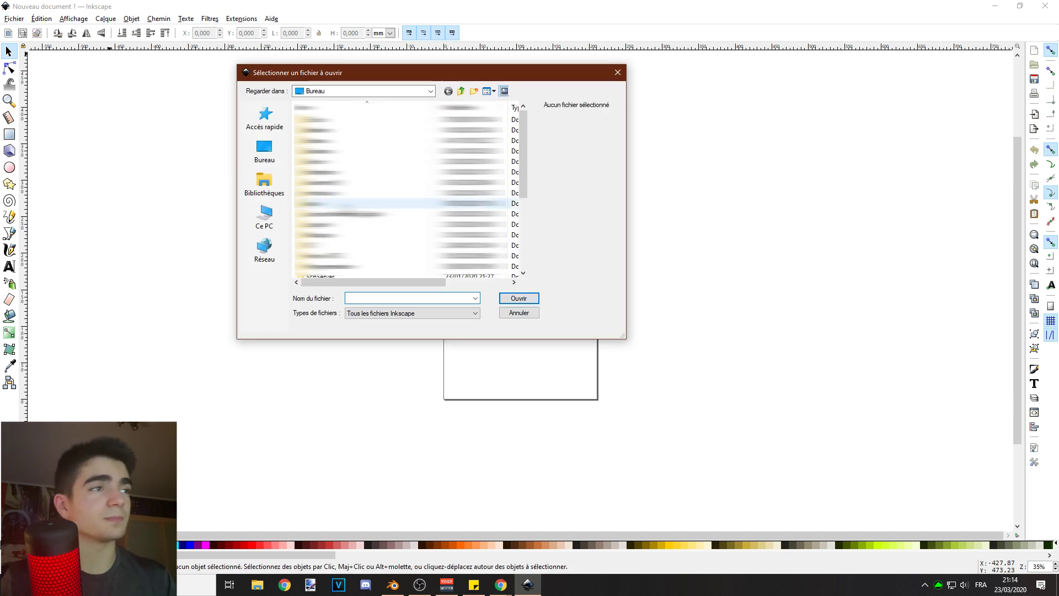
scroll(342, 210, "down", 3)
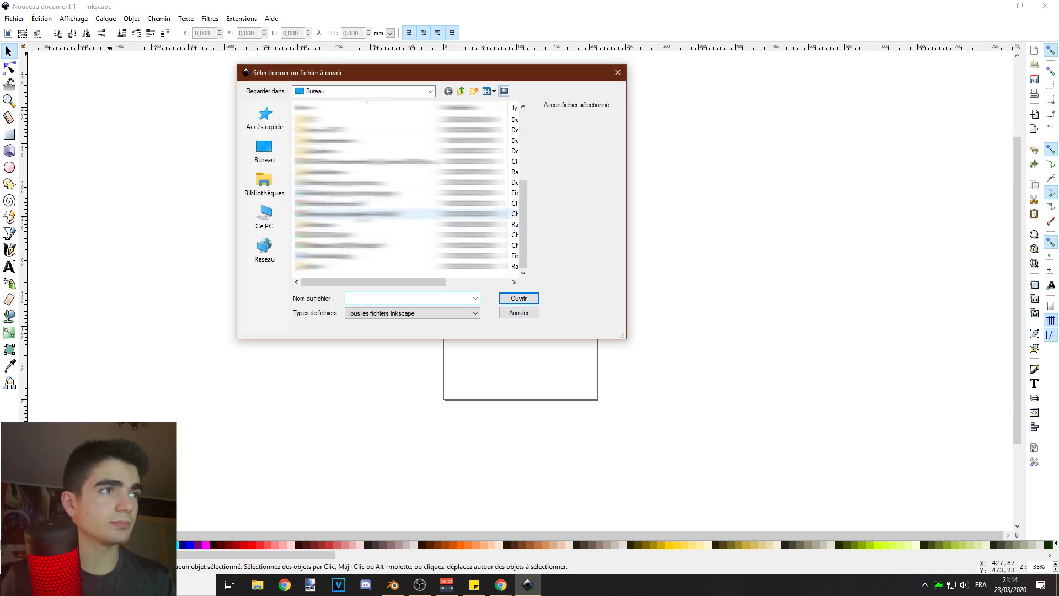
left_click(358, 193)
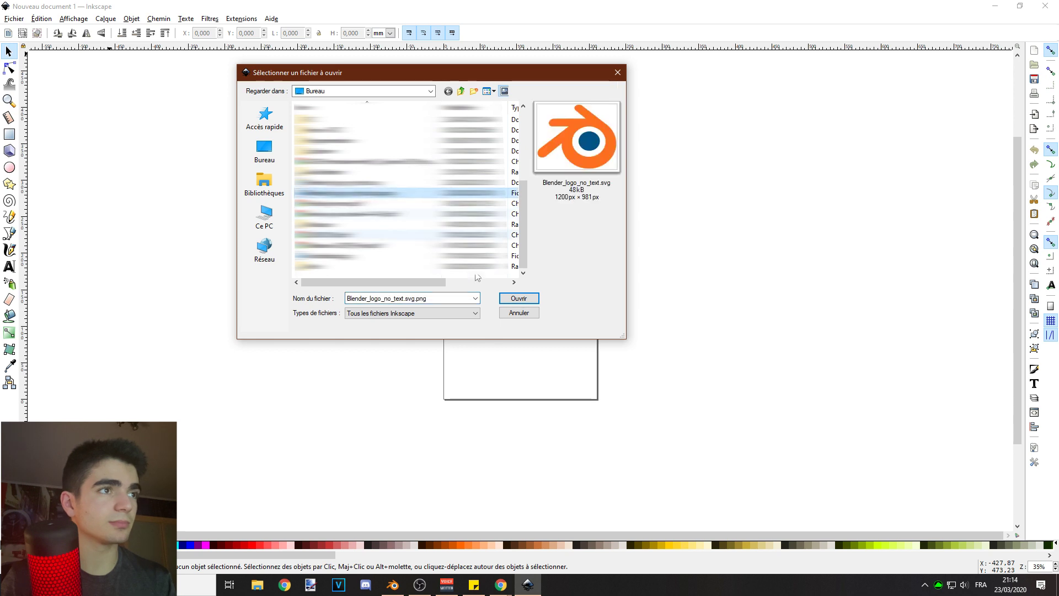
left_click(518, 298)
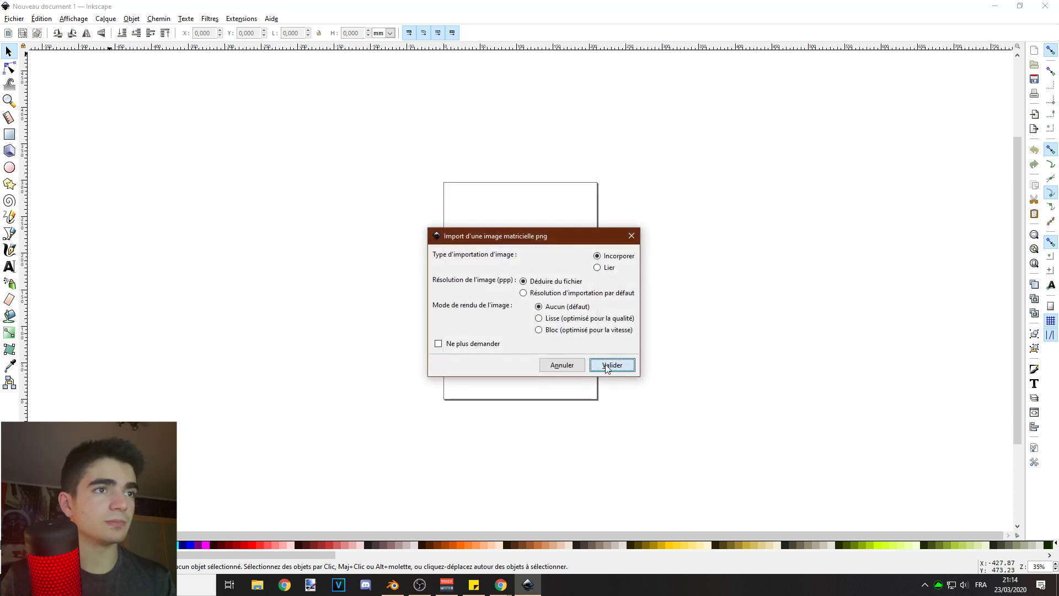
left_click(612, 365)
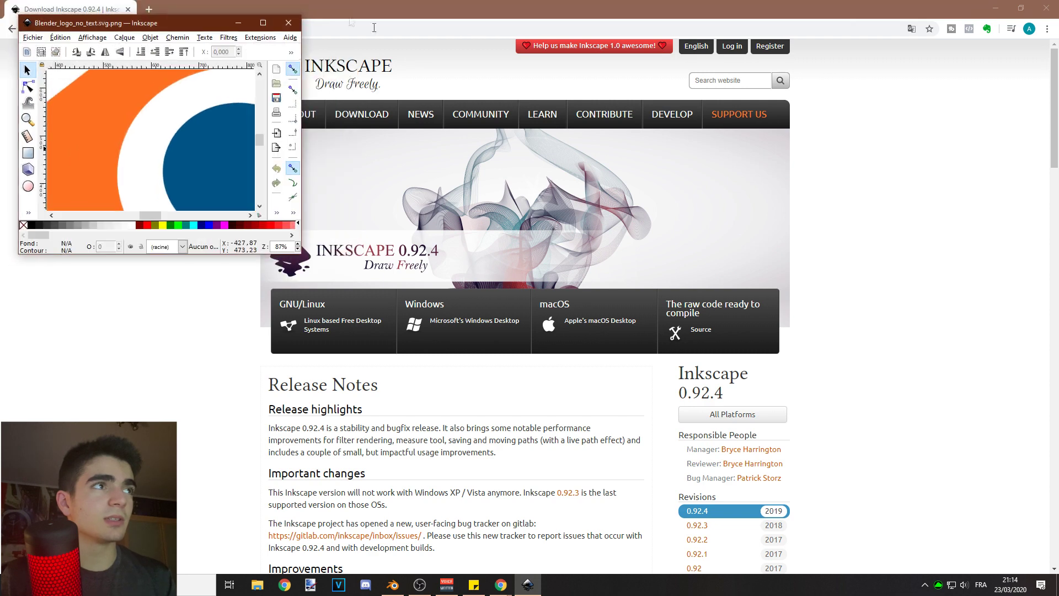
left_click(262, 22)
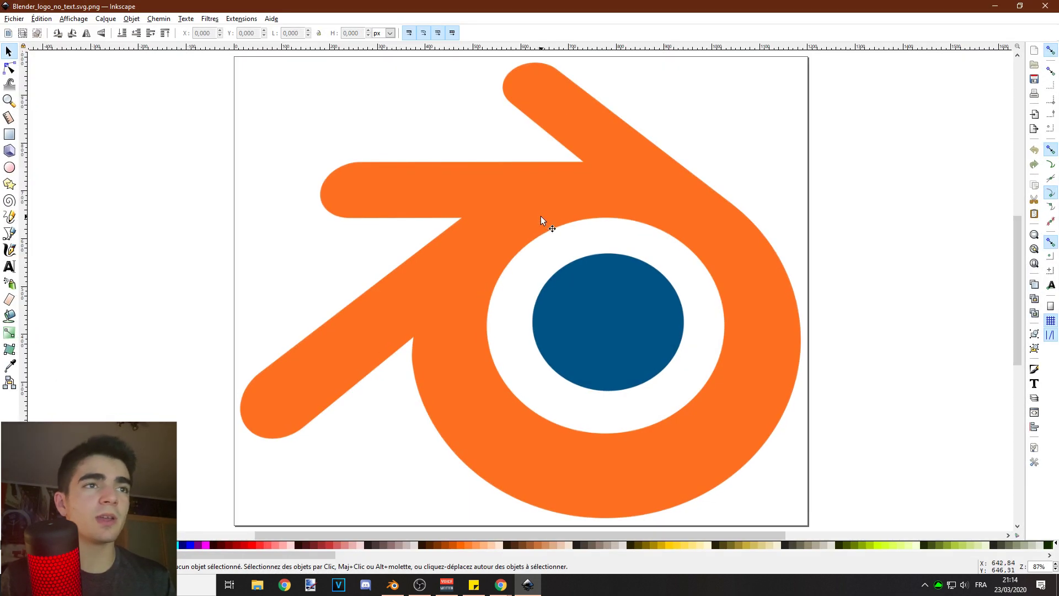
- Select the logo image and start the Trace Bitmap command on it with the live preview enabled
scroll(609, 268, "down", 1)
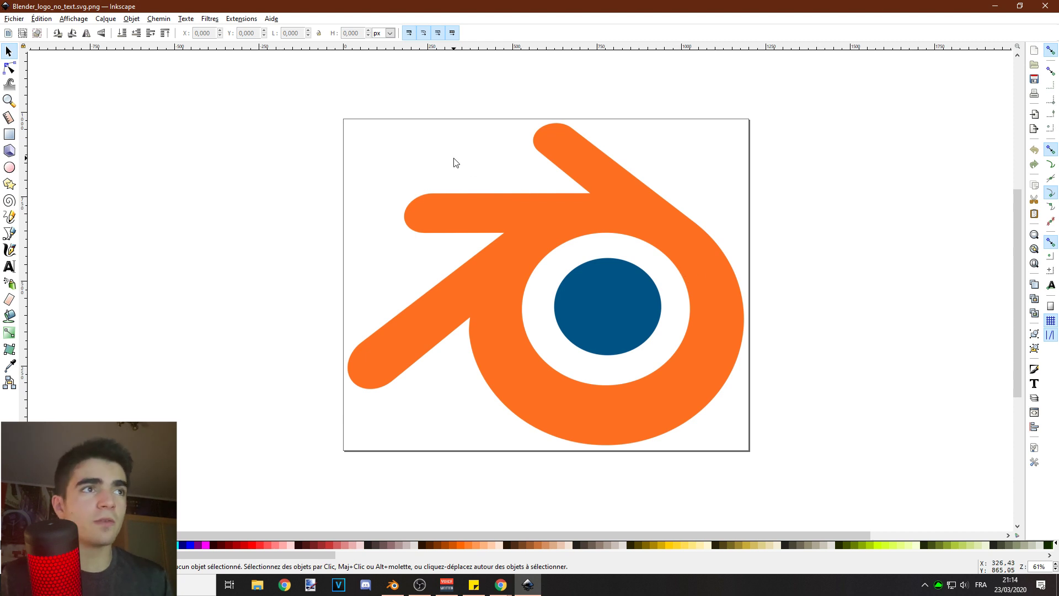
left_click(586, 215)
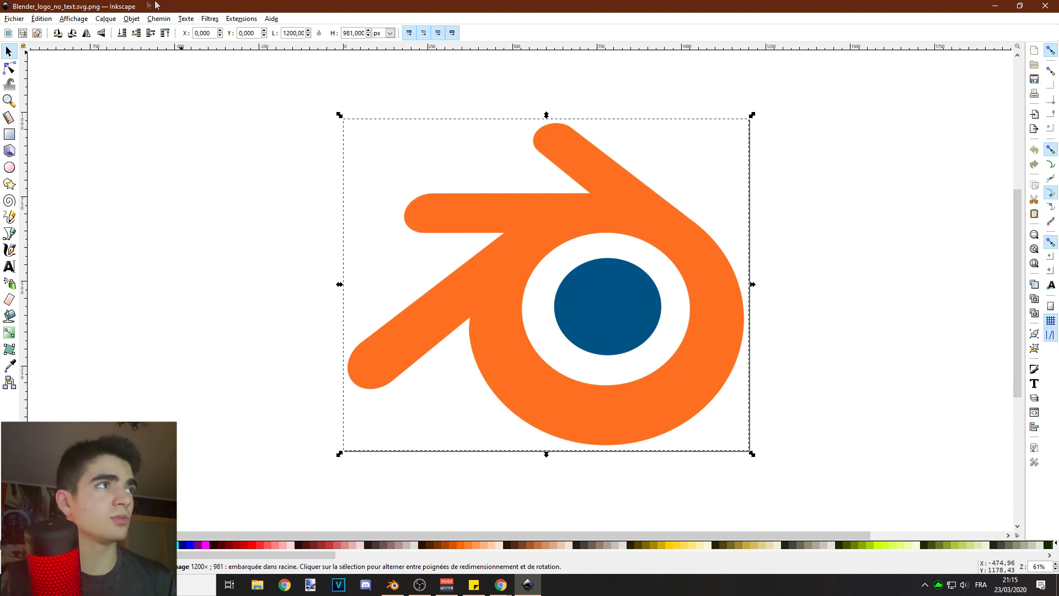
left_click(160, 18)
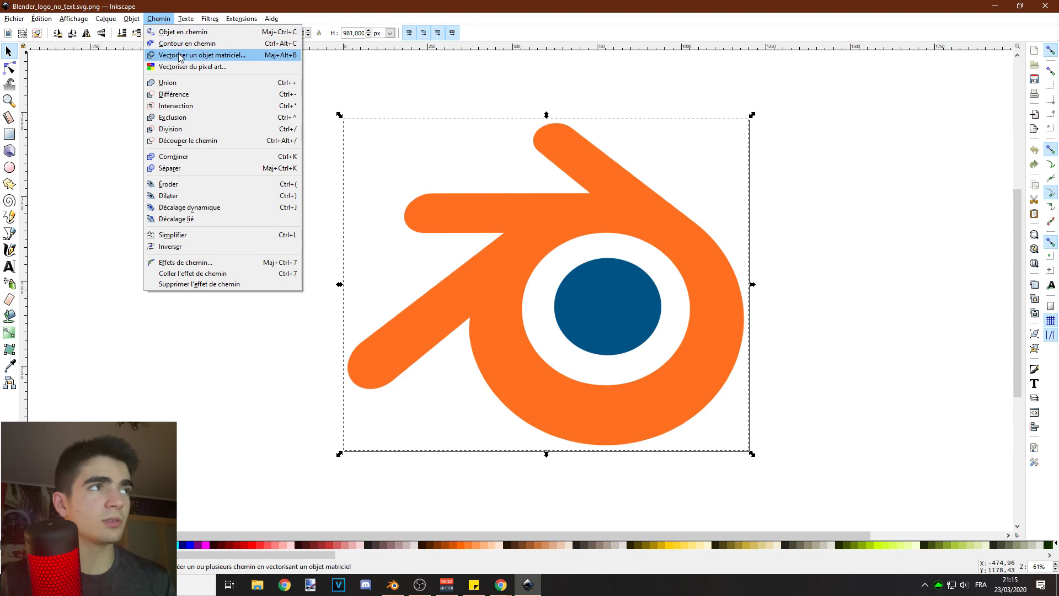
left_click(207, 56)
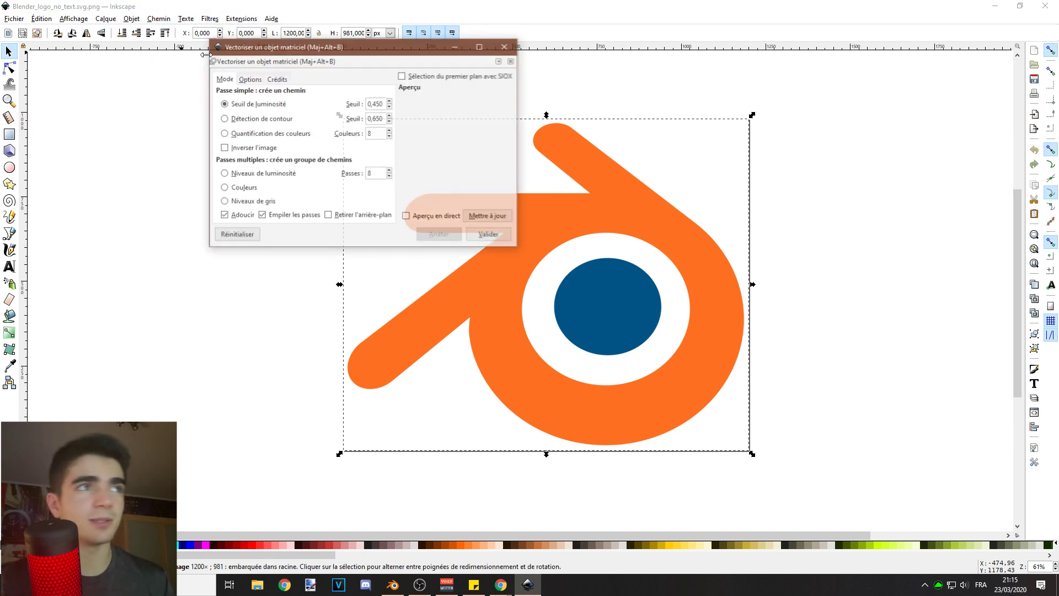
mouse_move(312, 46)
left_mouse_down()
mouse_move(347, 66)
mouse_move(295, 96)
mouse_move(333, 107)
left_mouse_up()
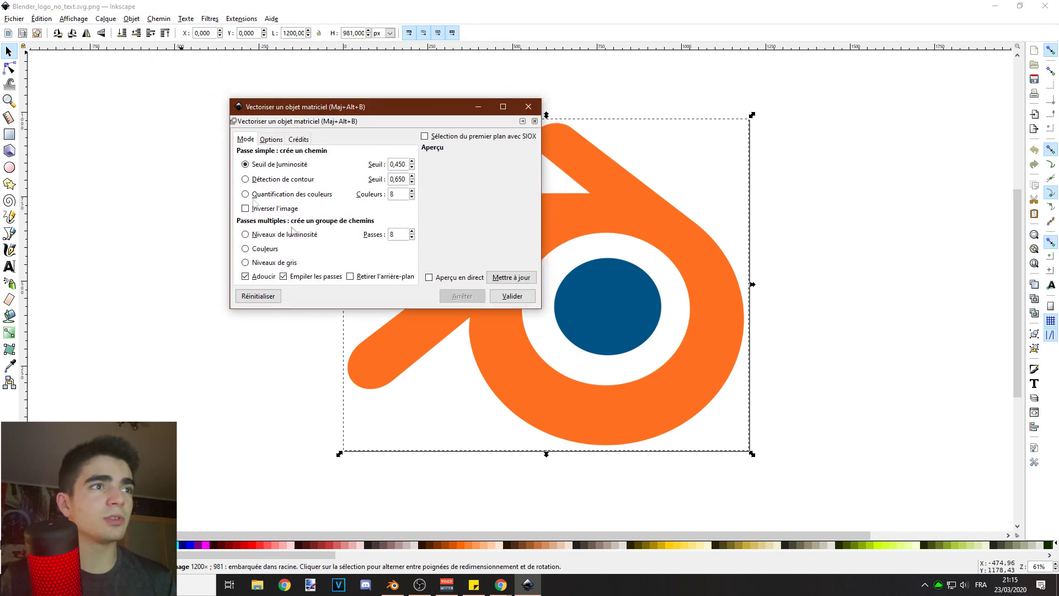
left_click(440, 280)
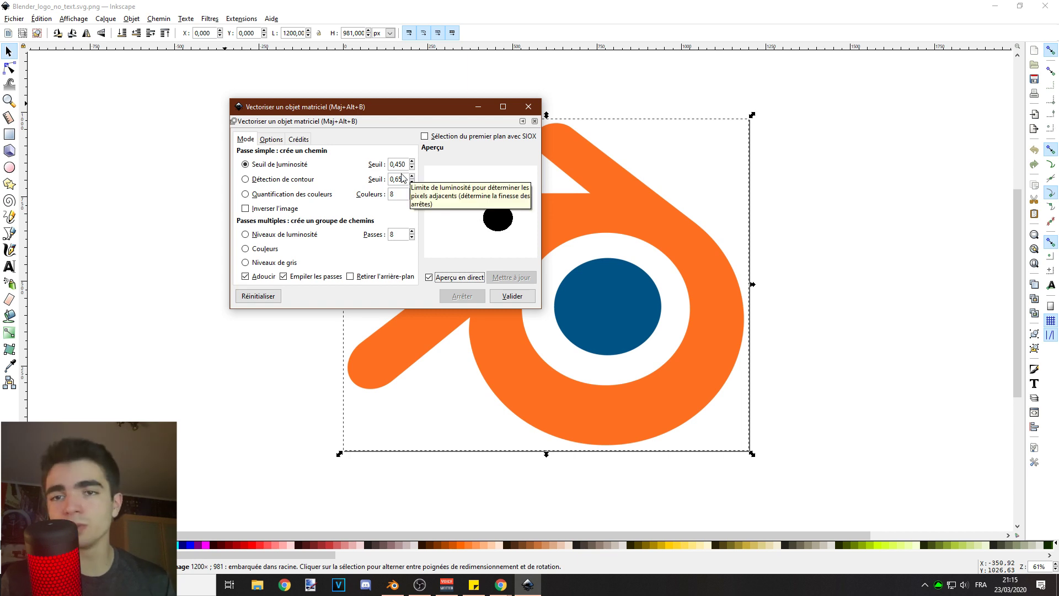
- Trace the logo into a path using colour quantization with the image inverted, and close the tracing dialog
left_click(270, 165)
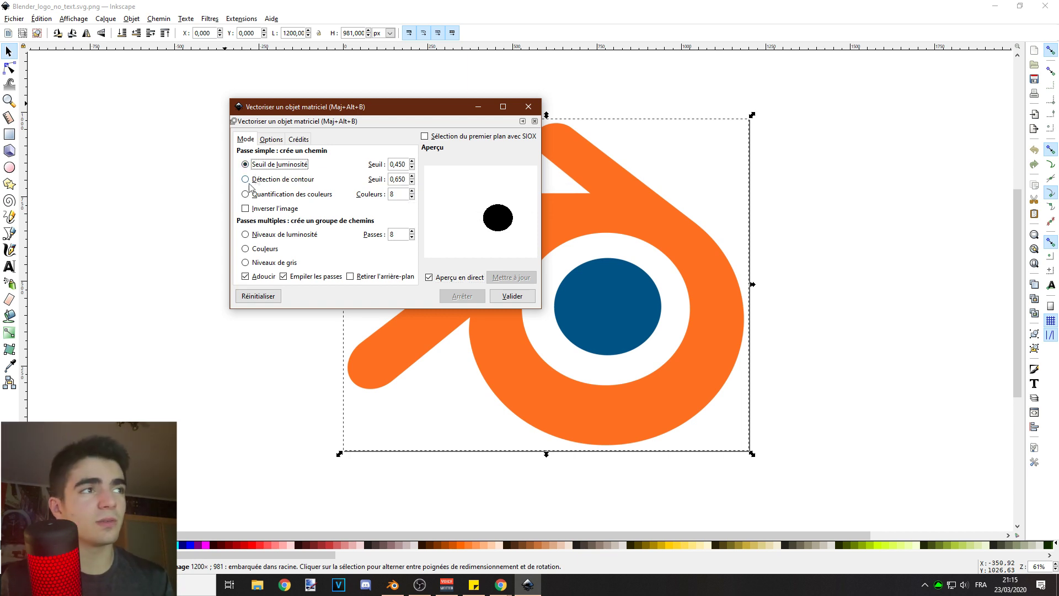
left_click(311, 196)
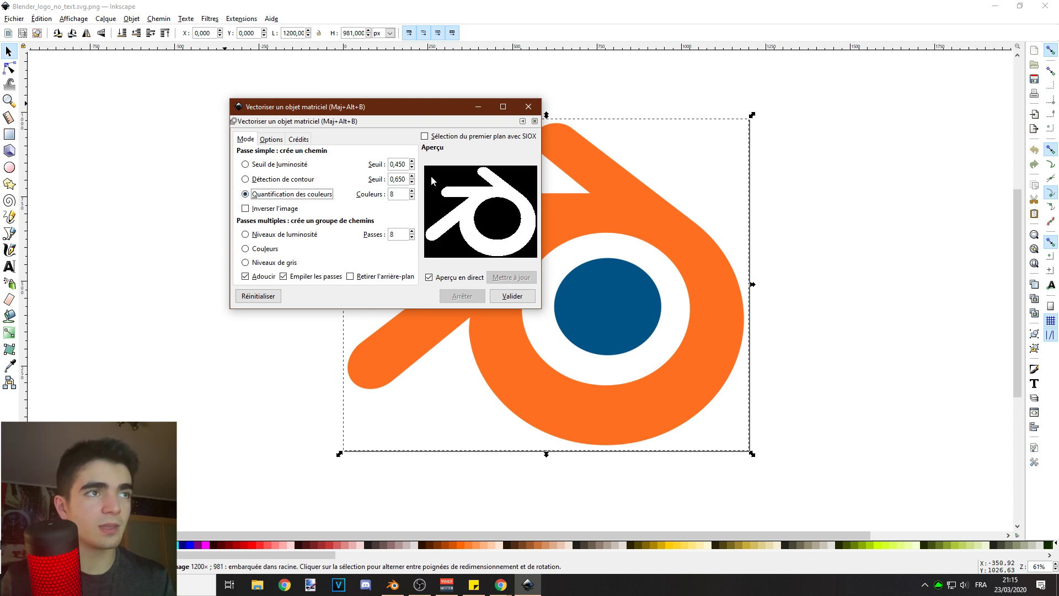
left_click(245, 209)
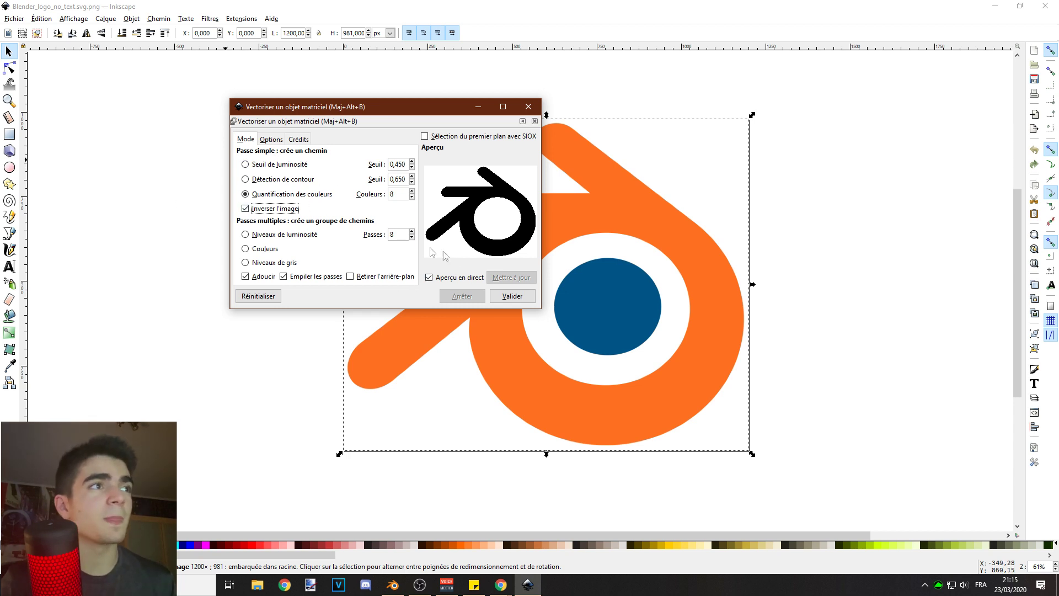
left_click(521, 300)
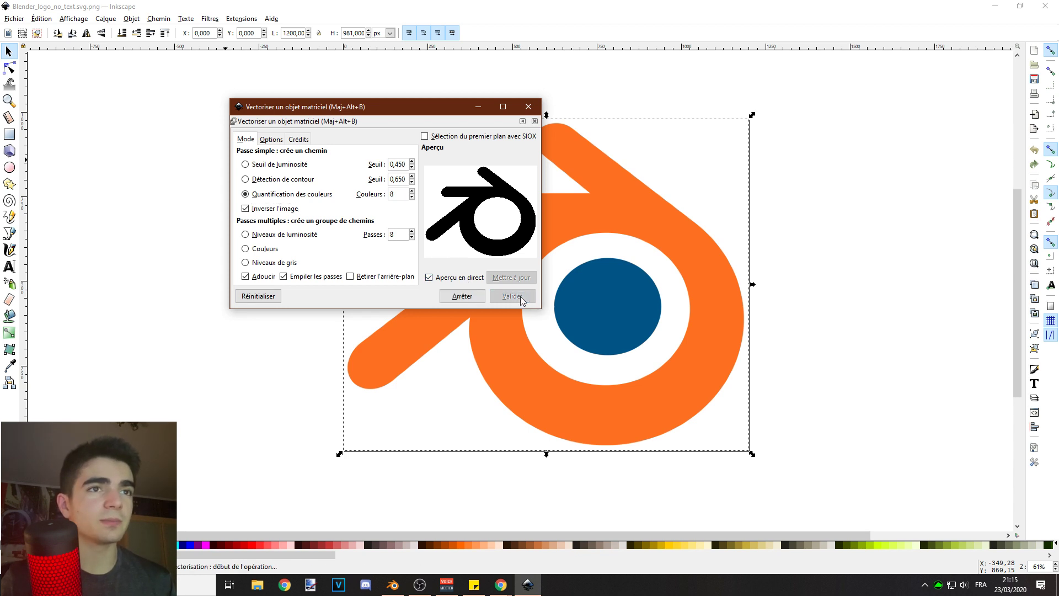
left_click(529, 106)
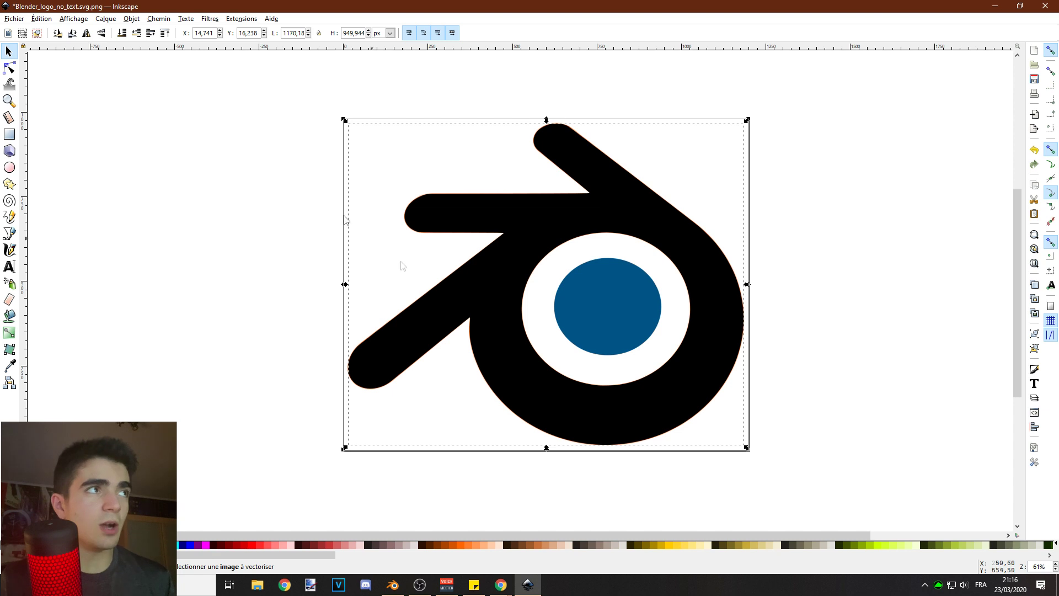
- Save the traced logo to the desktop as plain SVG named Blender_logo_no_text.svg, replacing the existing file
left_click(12, 19)
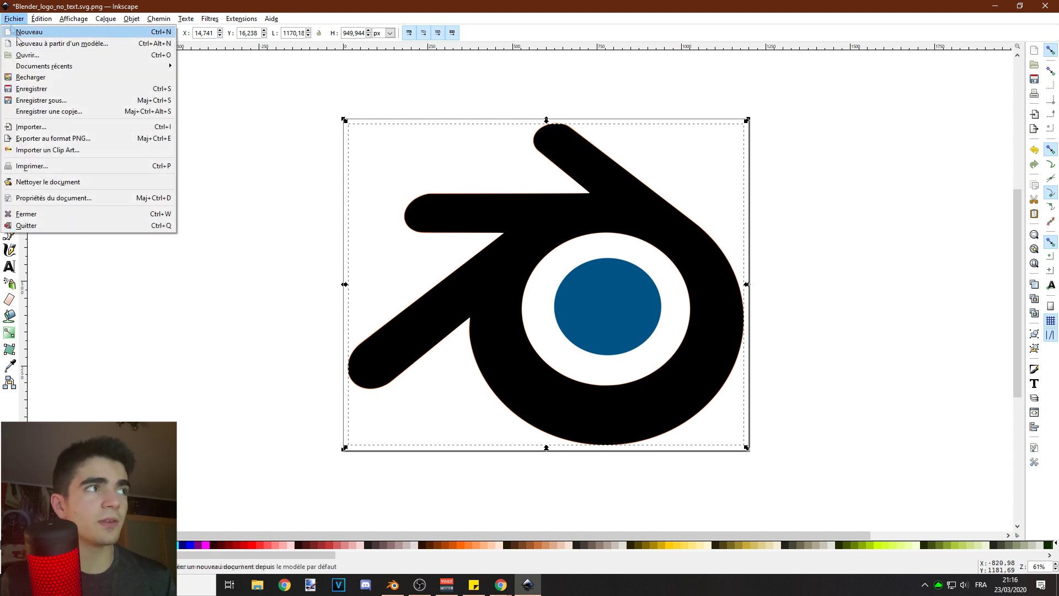
left_click(49, 104)
left_click(451, 283)
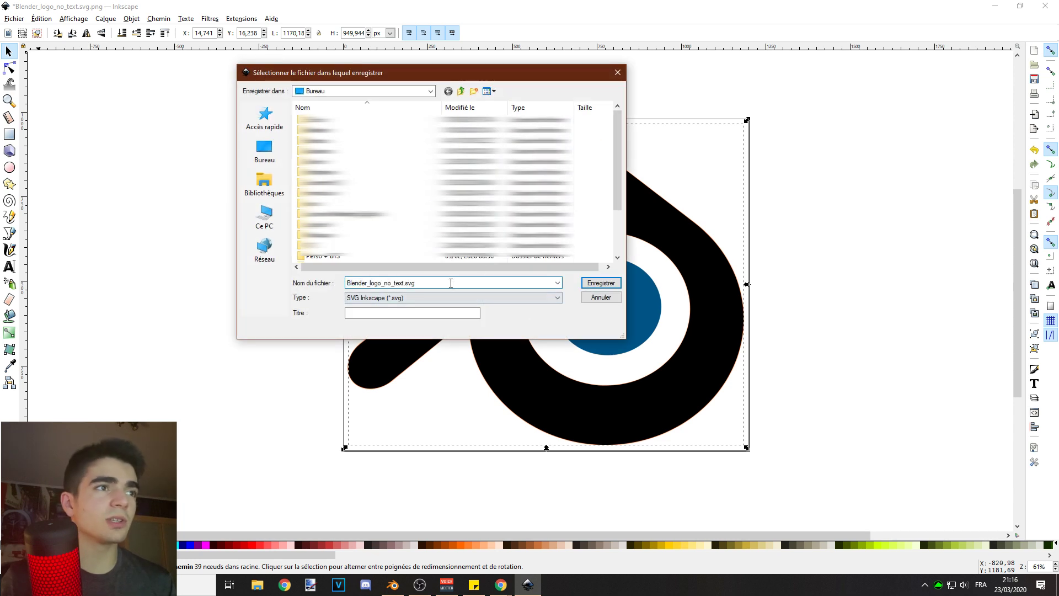
left_click(392, 298)
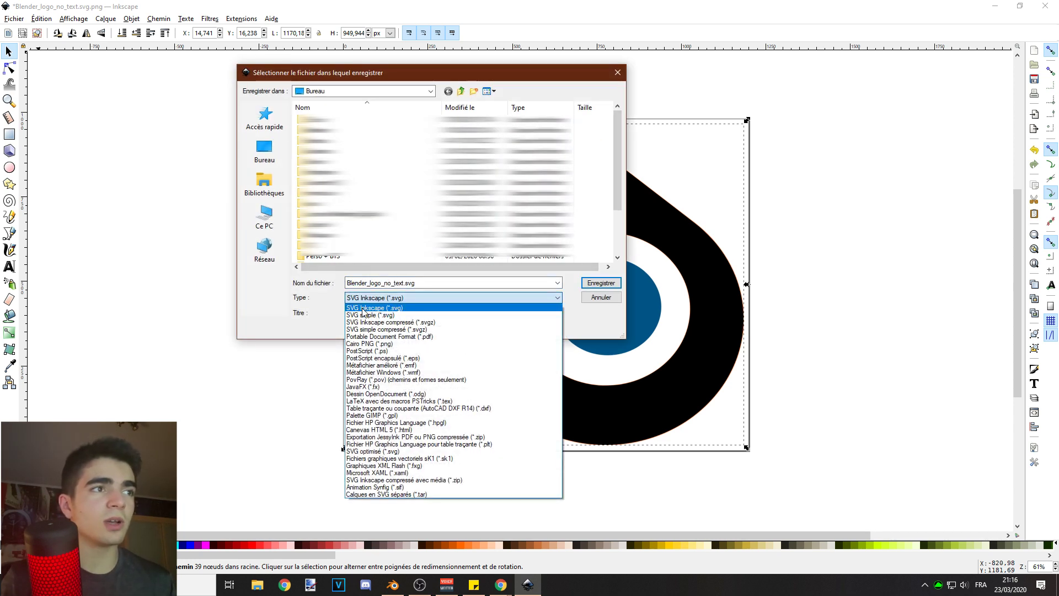
left_click(388, 315)
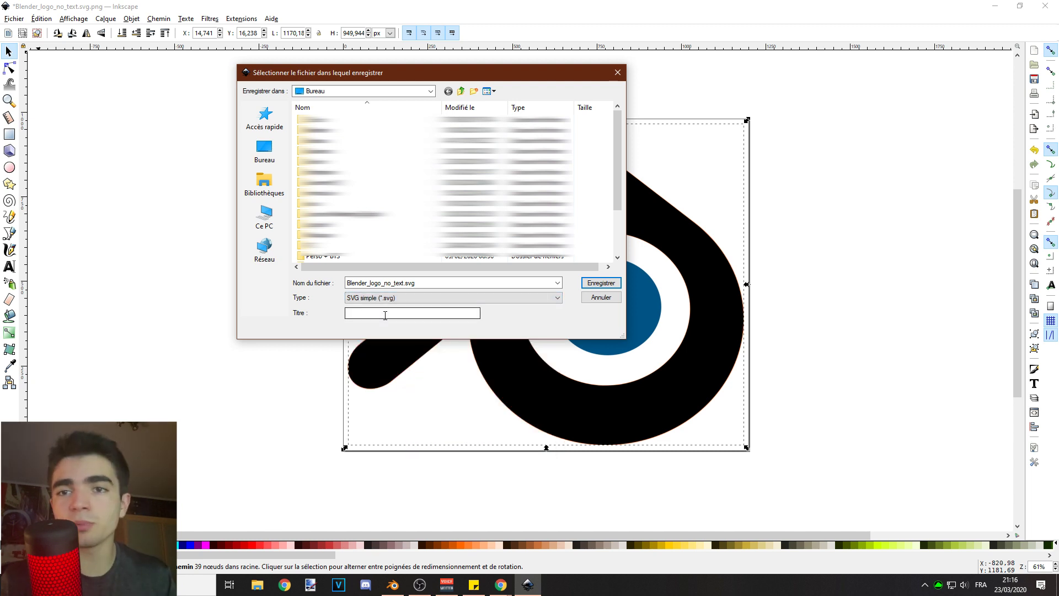
left_click(611, 284)
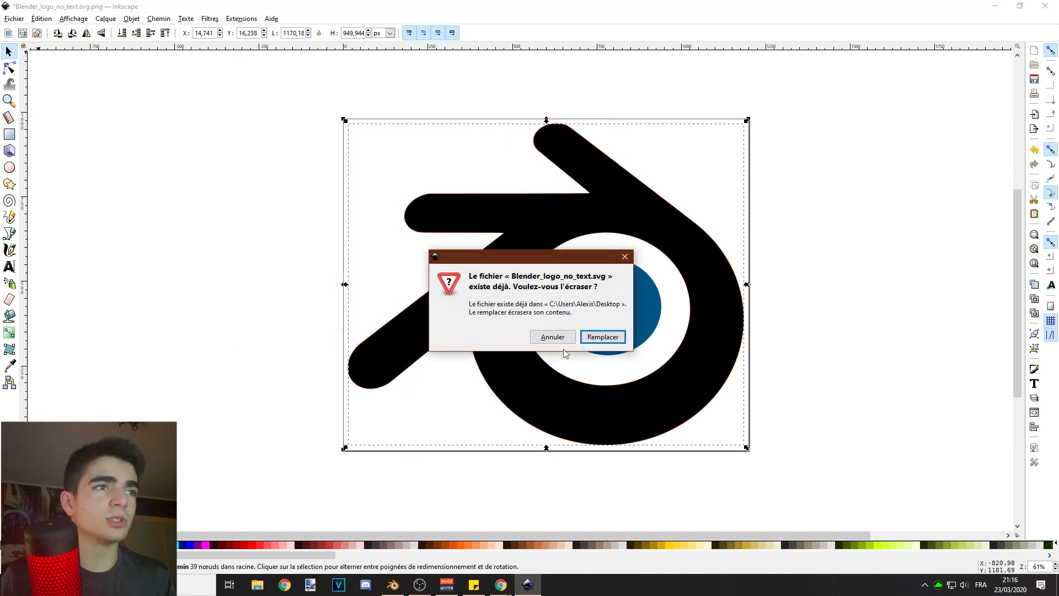
left_click(604, 338)
left_click(270, 253)
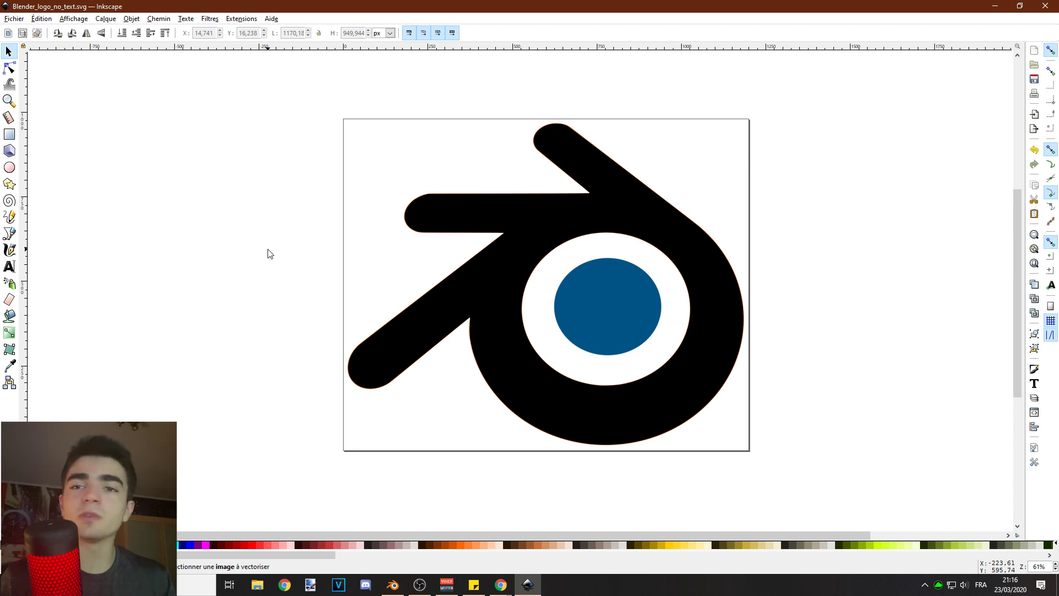
- Switch to Blender and create a new General file without saving the current scene
left_click(393, 585)
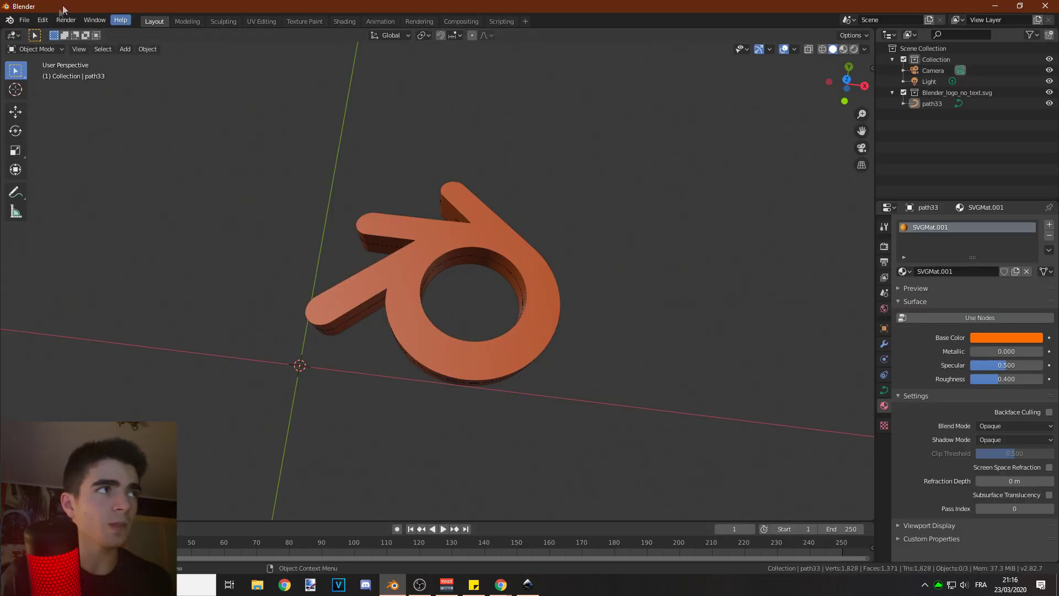
left_click(25, 20)
mouse_move(44, 32)
left_click(146, 33)
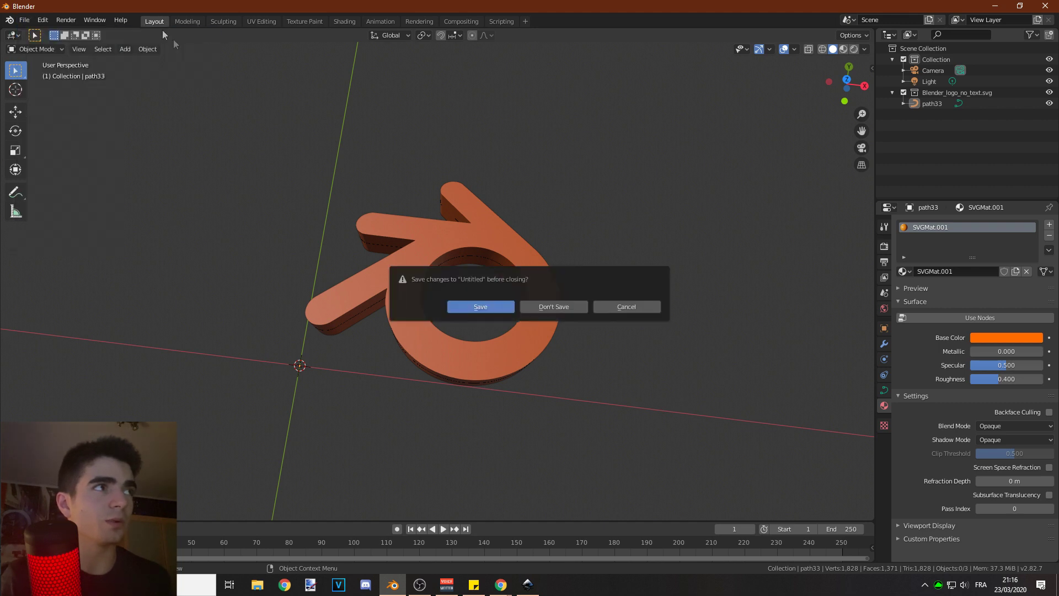
left_click(549, 306)
- Import Blender_logo_no_text.svg from the desktop into the scene as a Scalable Vector Graphics file
left_click(24, 20)
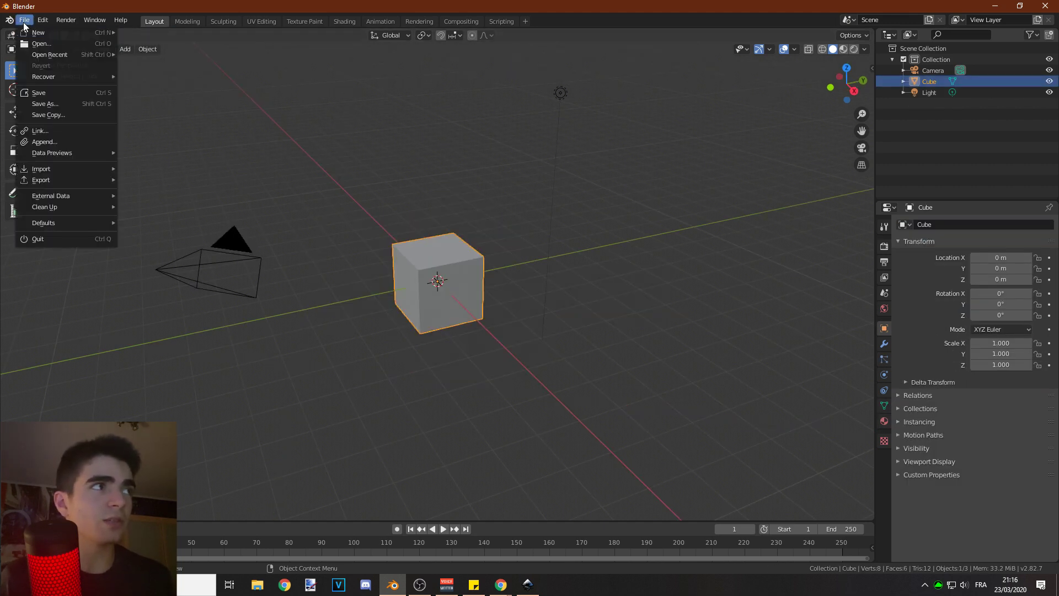
mouse_move(47, 173)
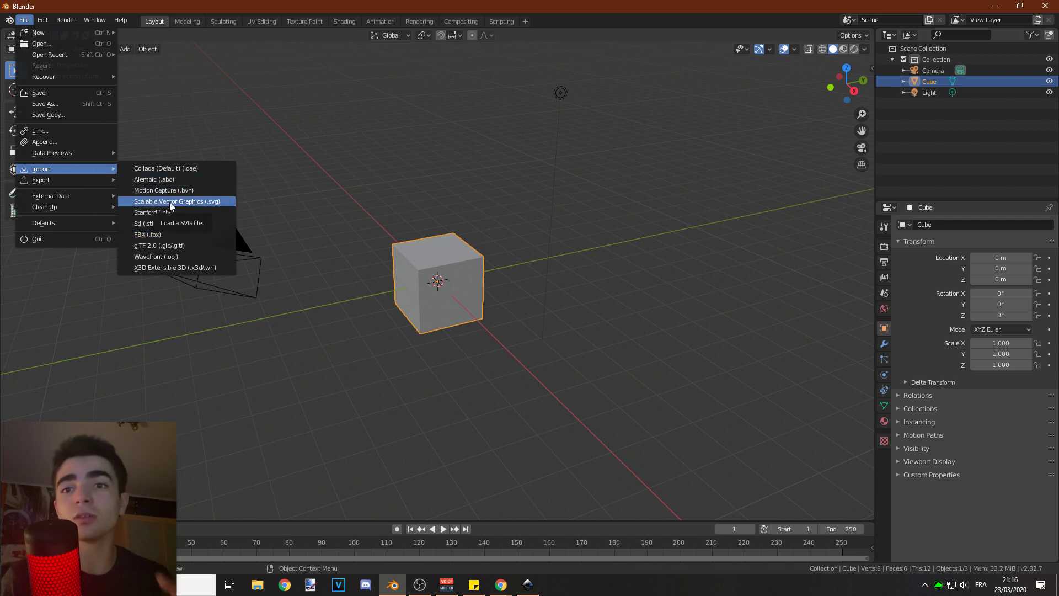
left_click(211, 202)
left_click(287, 336)
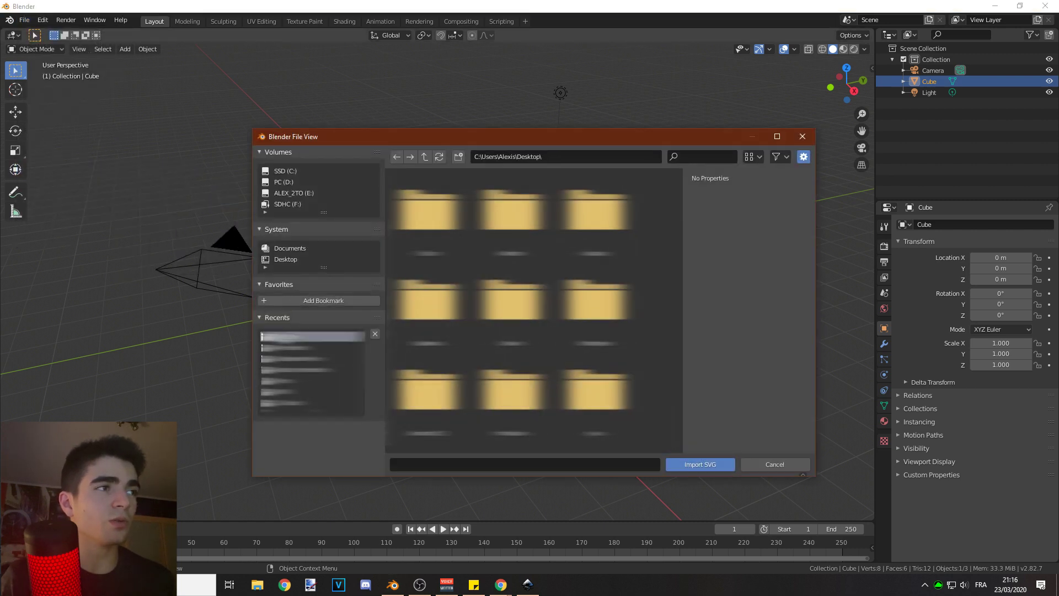
left_click(512, 408)
left_click(707, 465)
scroll(561, 357, "up", 5)
scroll(542, 357, "down", 2)
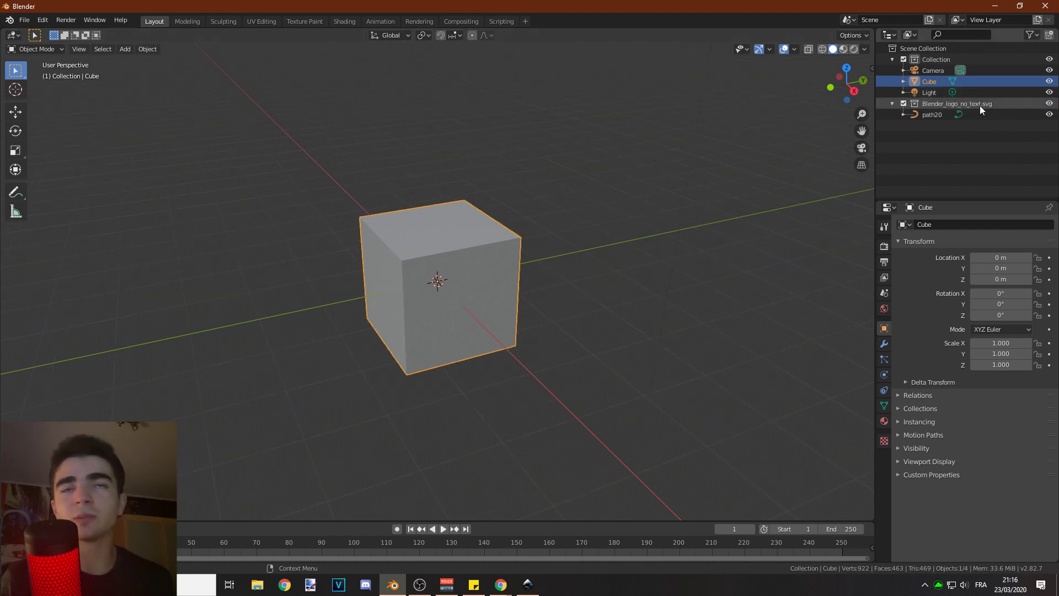
- Delete the default cube and select the imported logo curve
key("Delete")
scroll(464, 306, "up", 5)
left_click(529, 289)
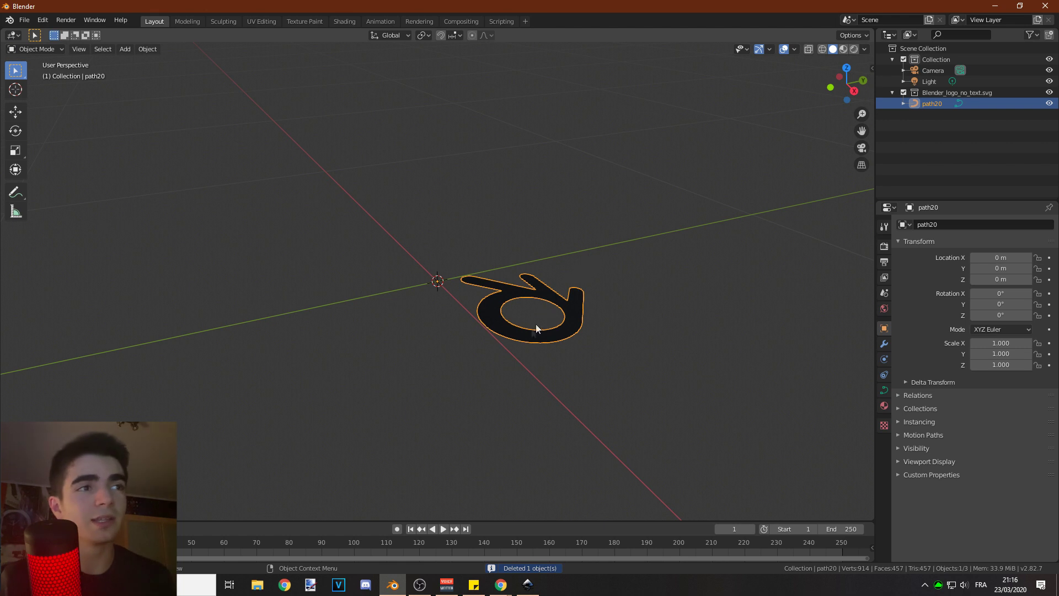
- Give the logo curve thickness by raising the Extrude amount in its curve geometry settings, and deselect it
left_click_drag(493, 299, 710, 308)
left_click(883, 389)
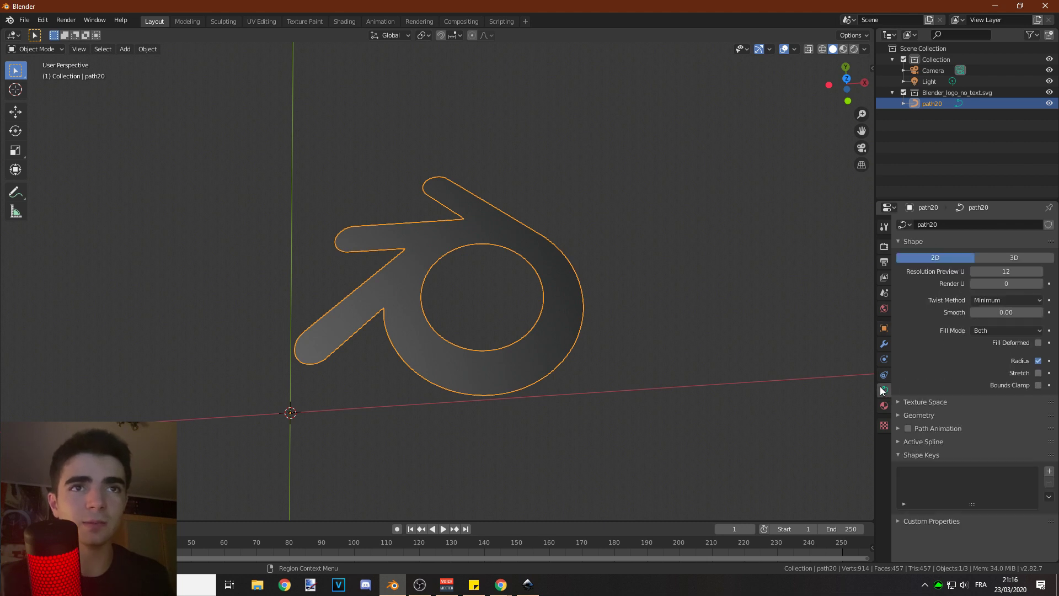
left_click(918, 415)
scroll(916, 416, "down", 3)
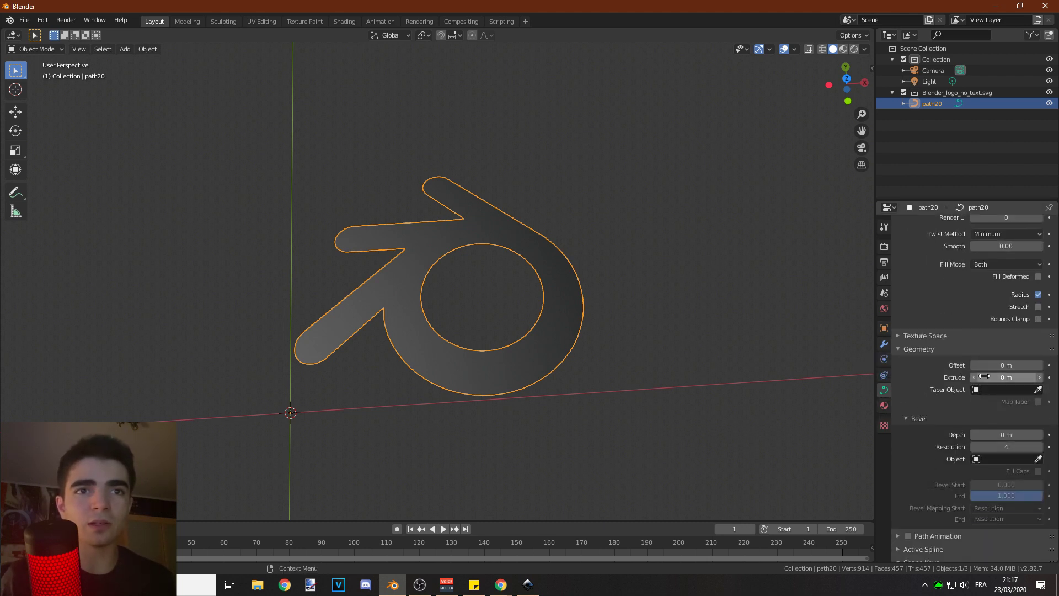
mouse_move(987, 377)
left_mouse_down()
mouse_move(1009, 376)
mouse_move(997, 364)
left_mouse_up()
scroll(657, 312, "down", 3)
left_click_drag(657, 312, 664, 287)
left_click(757, 296)
scroll(757, 297, "up", 1)
scroll(757, 300, "up", 1)
- Set the base color of the logo's material to orange with hue 0.078, saturation 0.996 and value 1.000, and deselect the logo
left_click(531, 265)
left_click(884, 405)
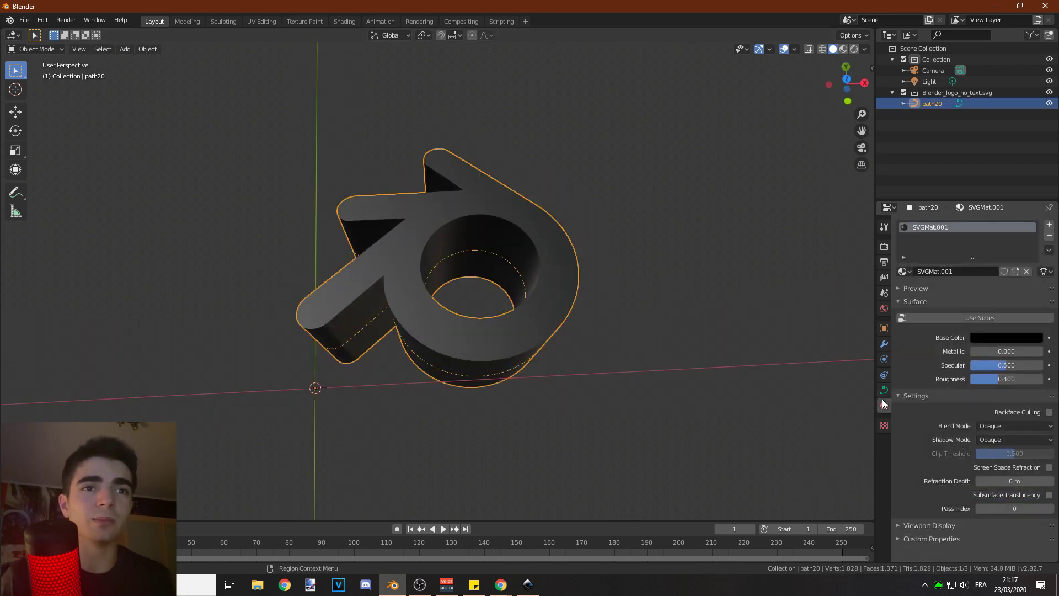
left_click(984, 337)
left_click_drag(1036, 243, 1035, 183)
left_click_drag(956, 226, 966, 256)
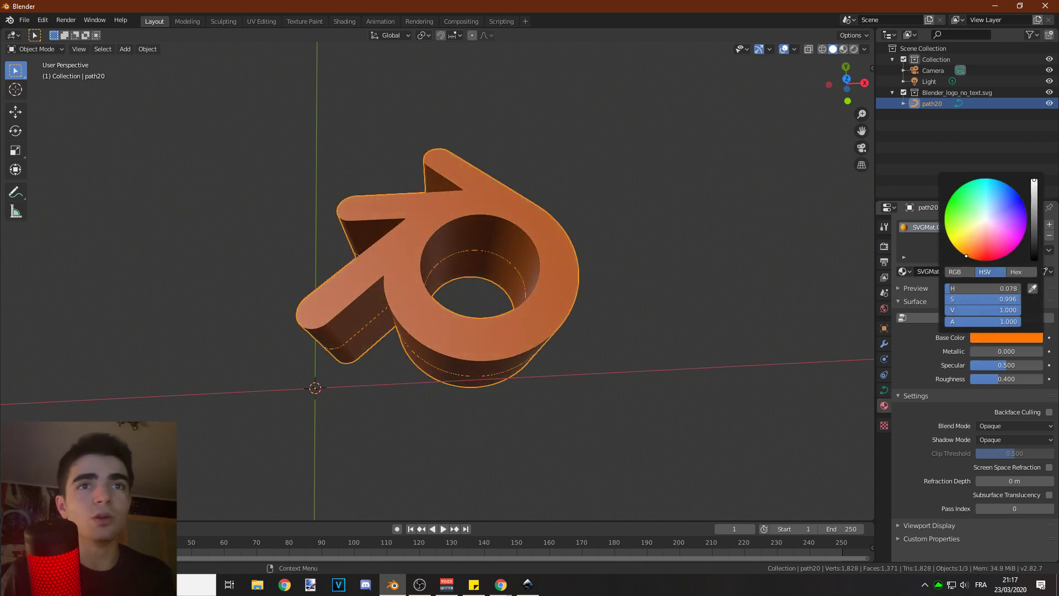
left_click(702, 224)
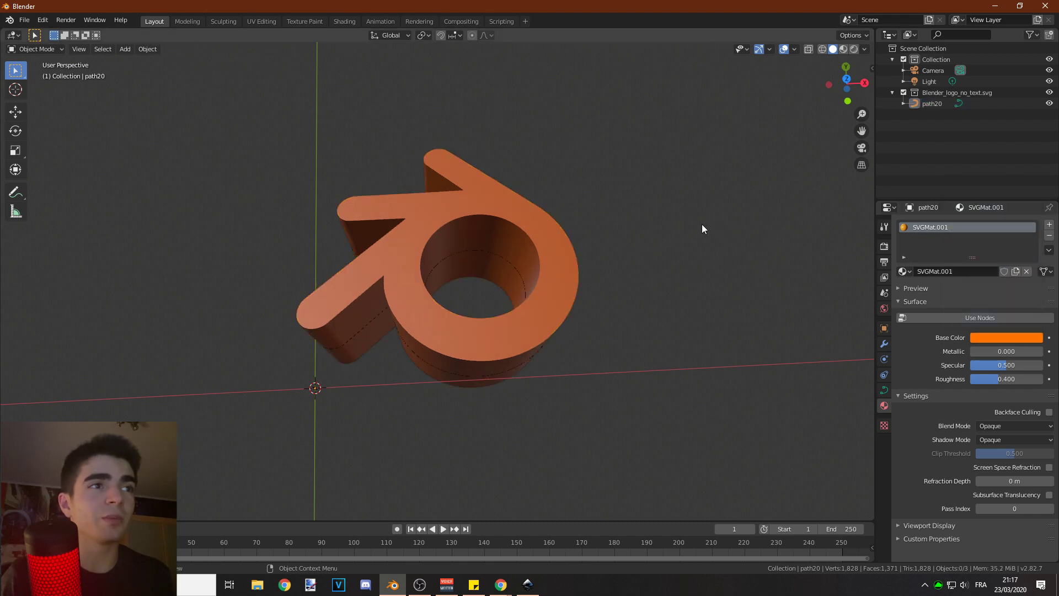
scroll(695, 228, "down", 3)
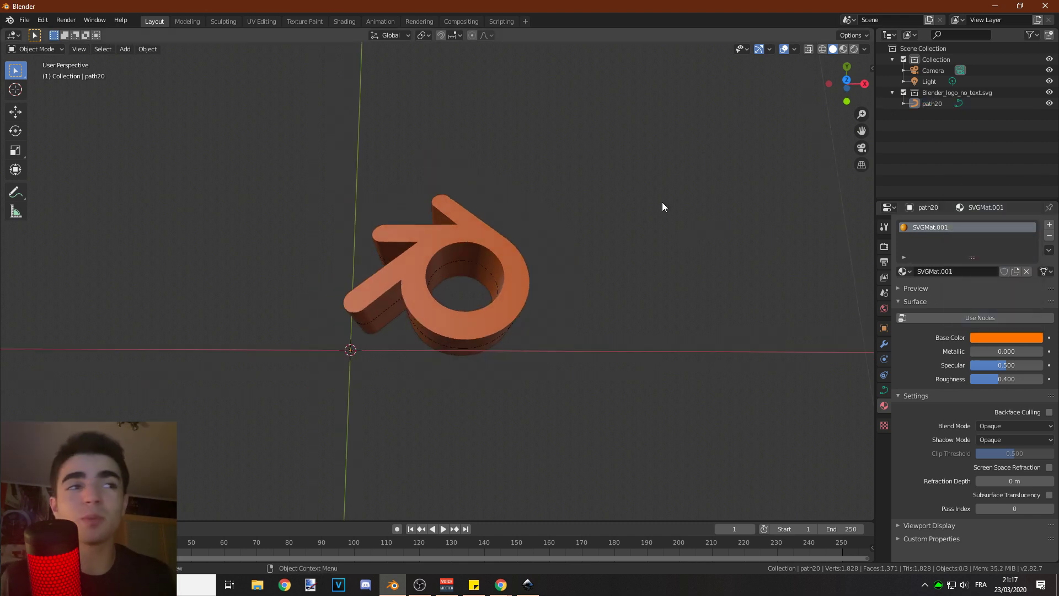